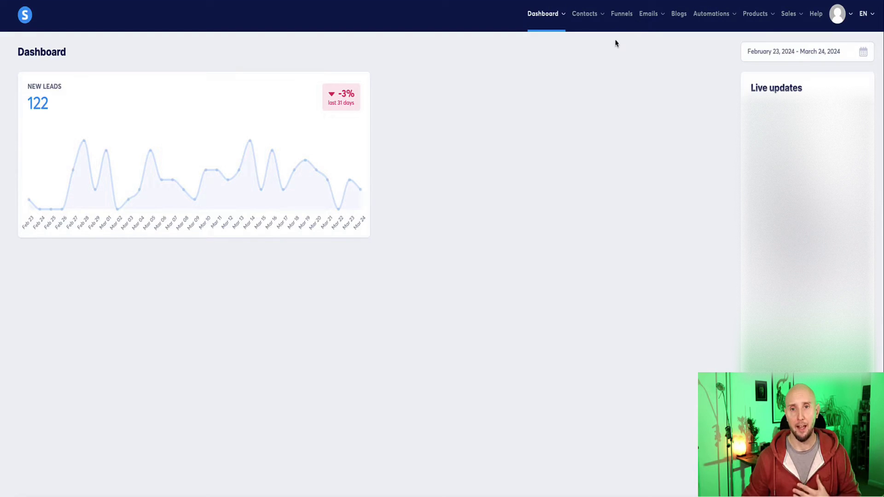
Go from the dashboard to the Funnels page listing the 10 active funnels
click(621, 16)
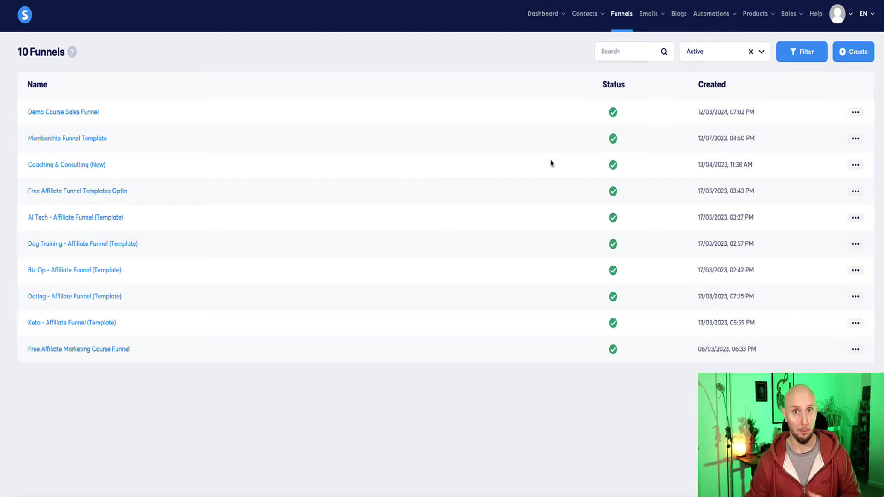
Open the AI Tech - Affiliate Funnel (Template) and edit its Squeeze page
click(92, 218)
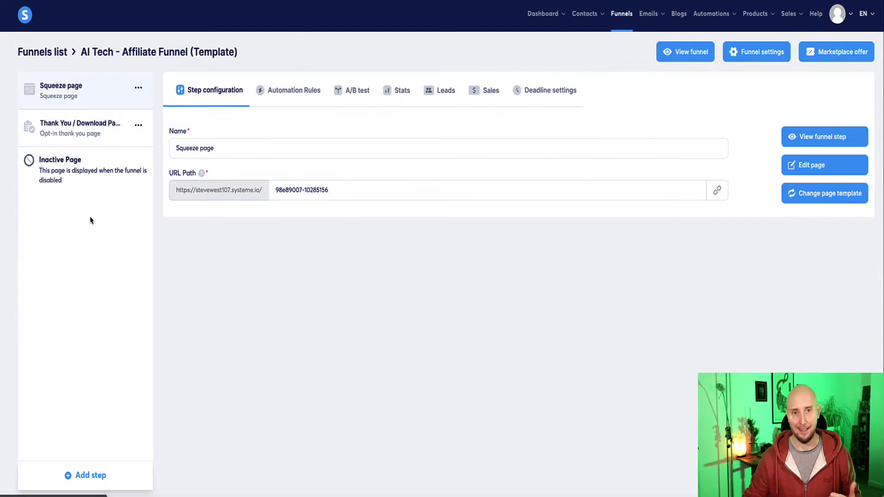
click(816, 174)
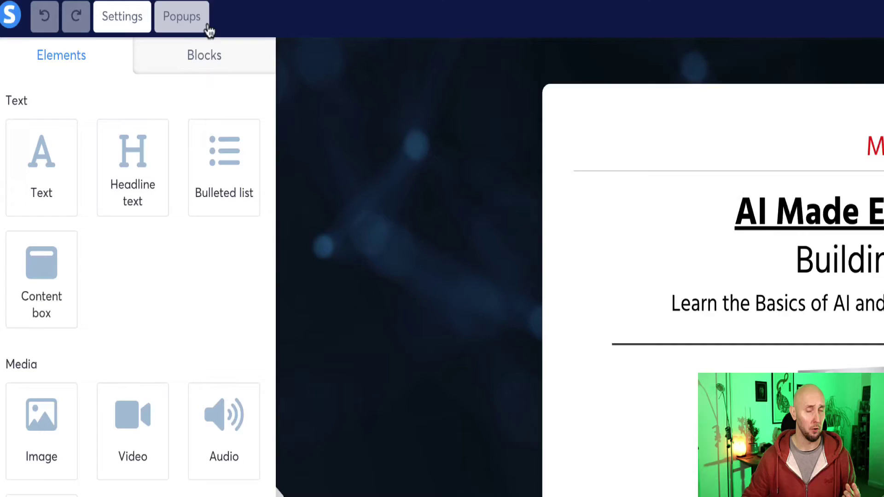
List the page's popups and preview the existing Popup №2 email opt-in form
click(214, 35)
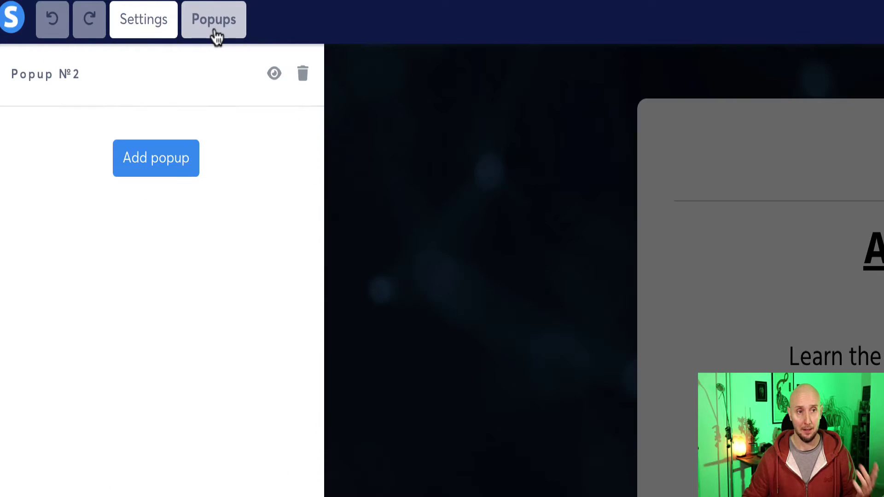
triple_click(7, 77)
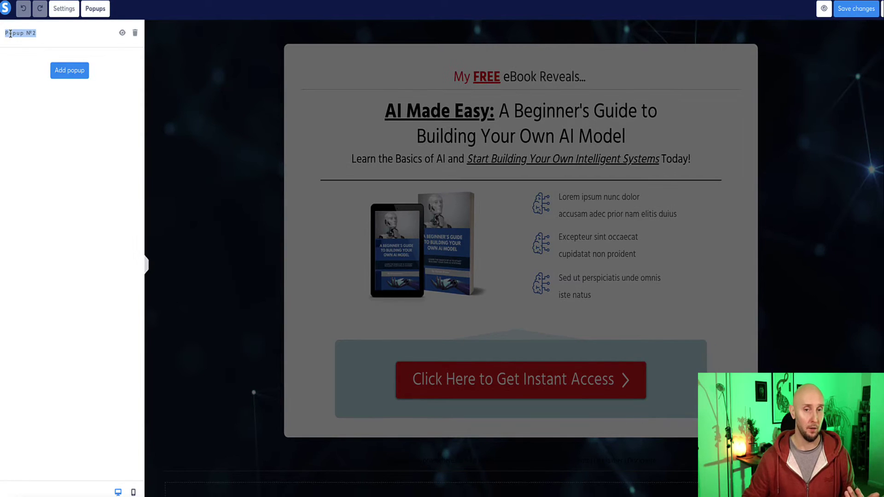
click(39, 37)
drag(39, 34, 27, 35)
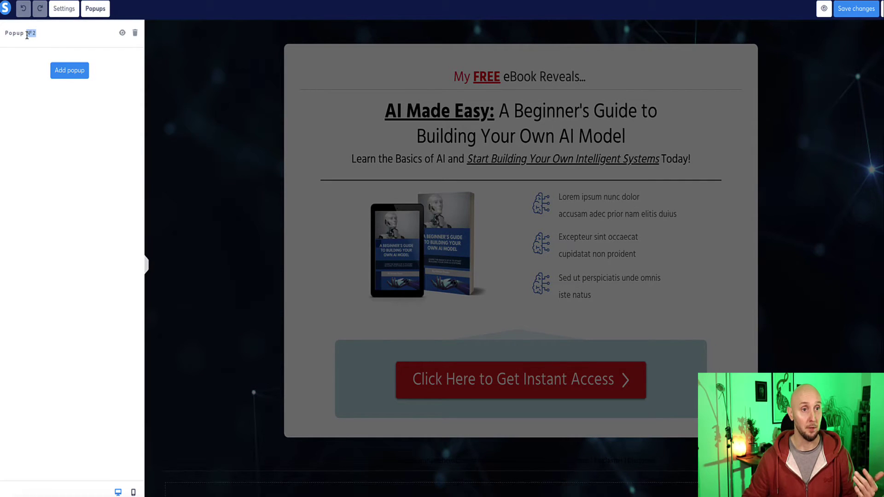
click(46, 36)
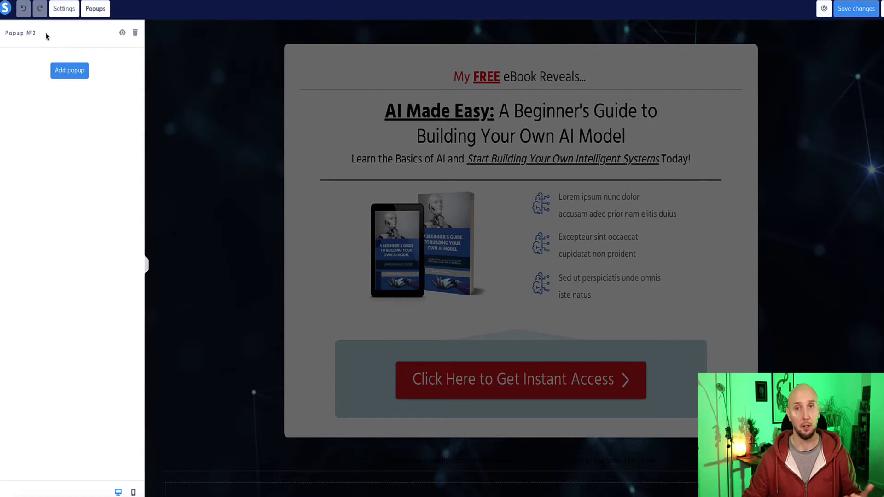
click(122, 36)
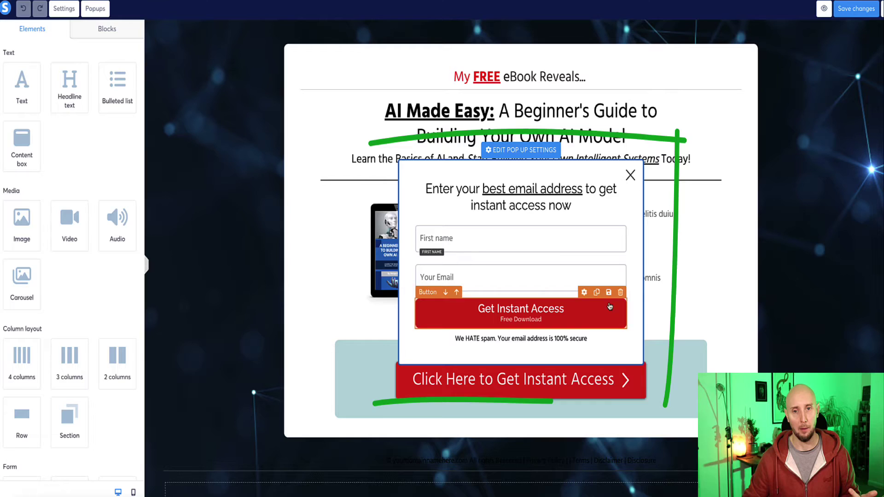
click(311, 136)
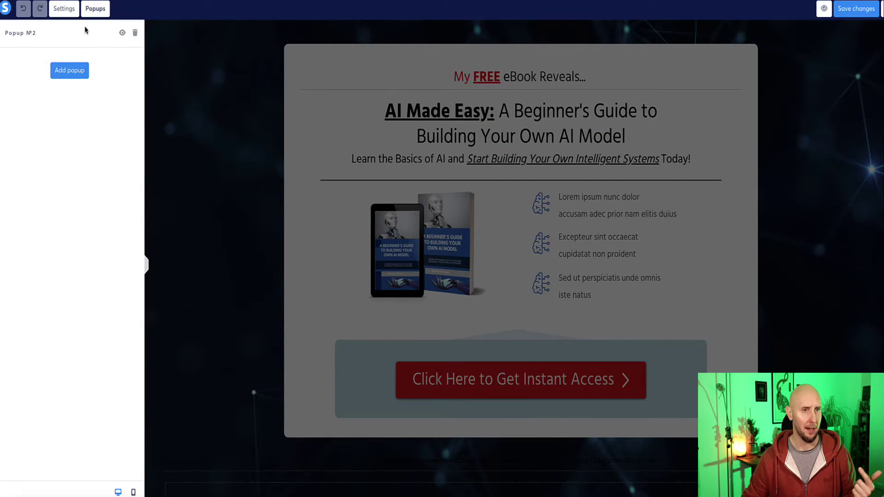
Add a new subscribe popup and replace its heading with 'whatever you want'
click(72, 71)
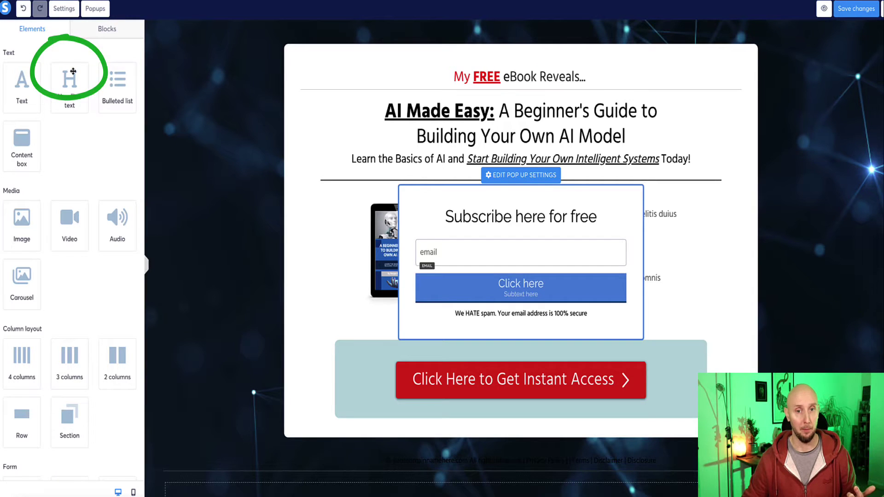
click(512, 220)
key(ctrl+a)
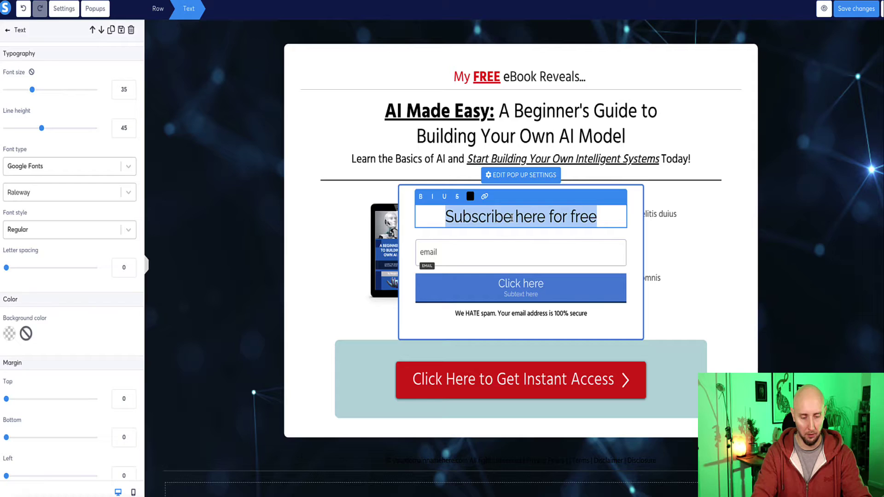
text(whatever you want)
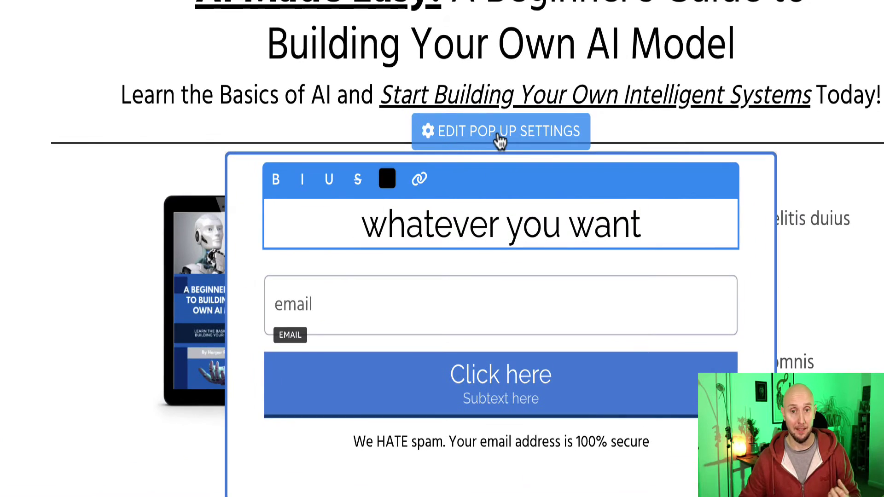
Turn on the popup's close button and a 1-day delay before it reopens
click(439, 136)
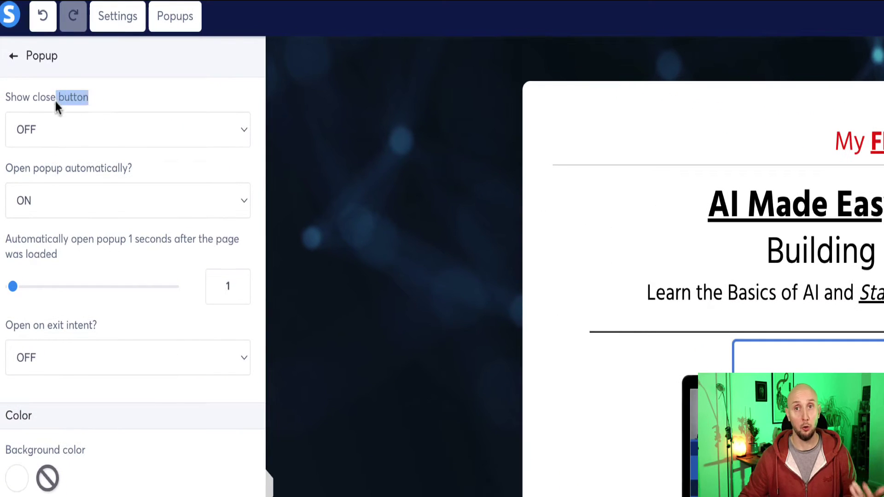
click(126, 90)
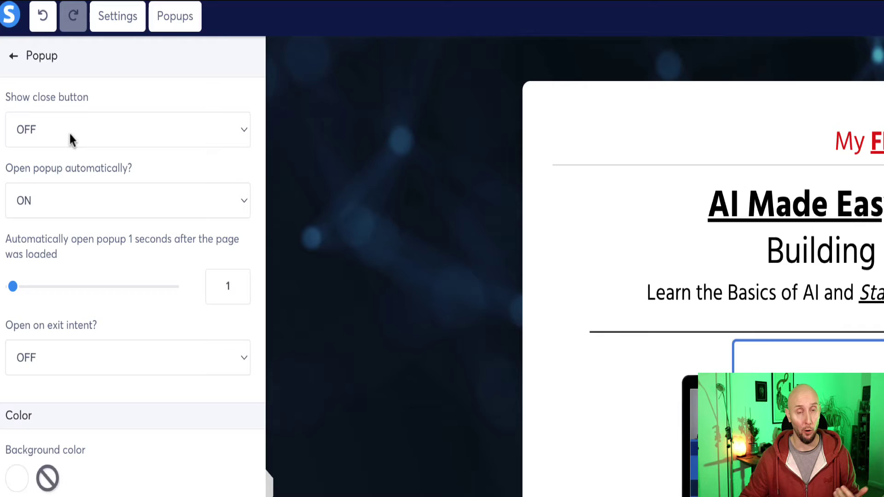
click(237, 131)
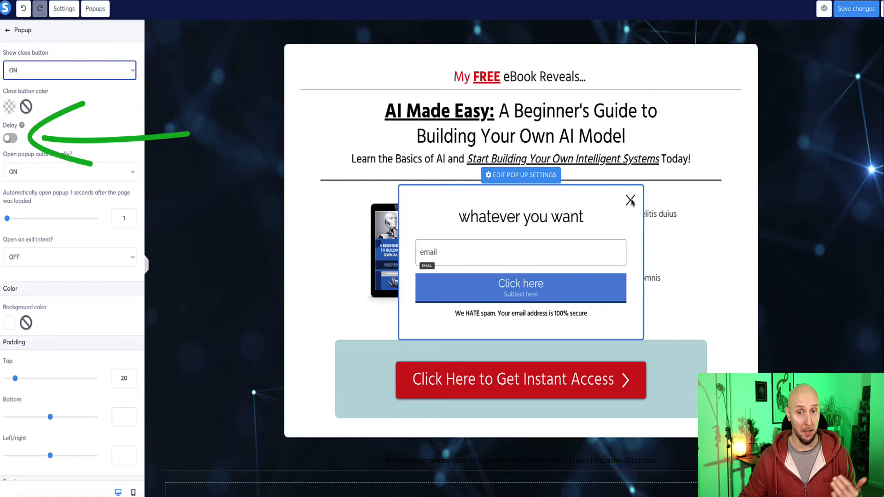
click(10, 139)
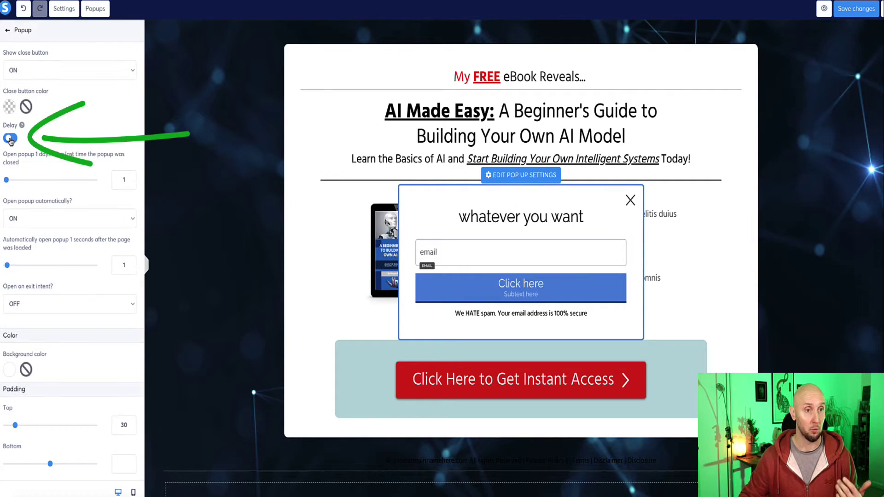
mouse_move(10, 183)
mouse_down()
mouse_move(32, 180)
mouse_move(2, 178)
mouse_up()
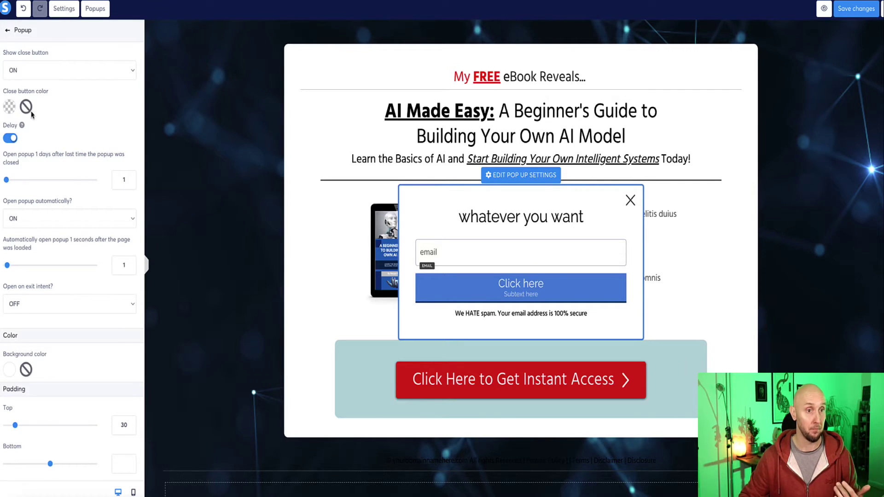
click(9, 107)
Switch 'Open popup automatically?' off in the popup settings
click(134, 114)
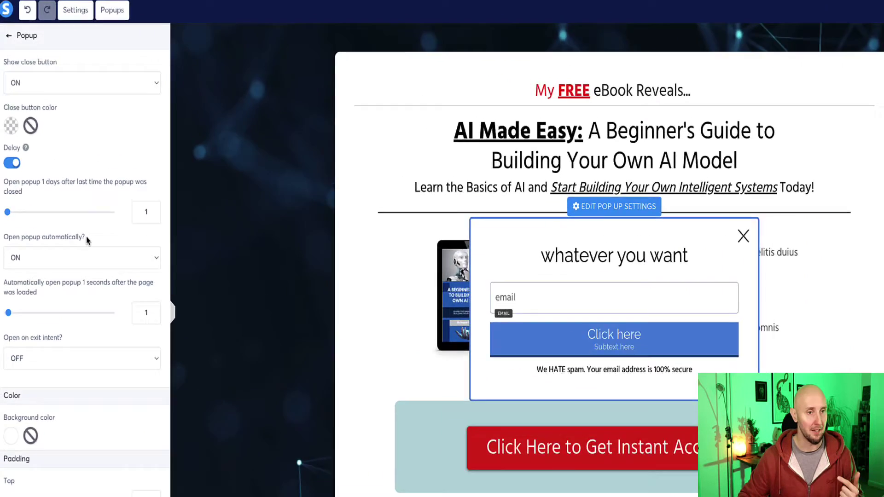
drag(73, 201, 3, 204)
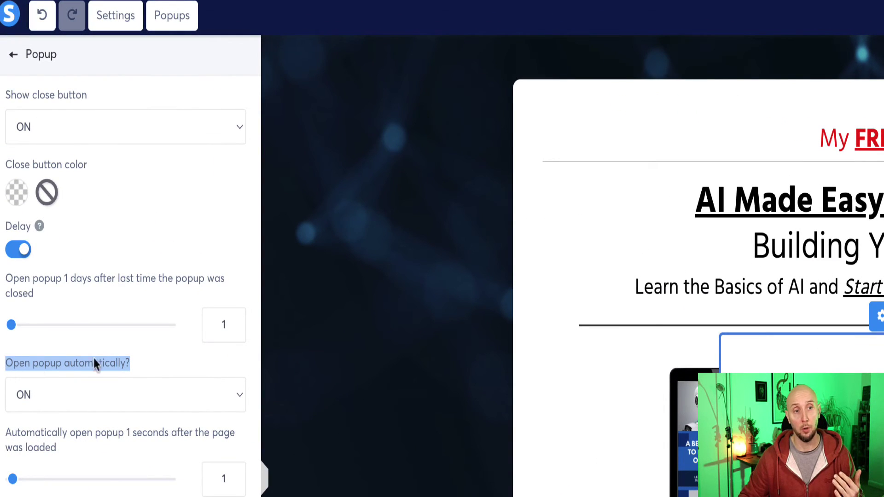
click(147, 361)
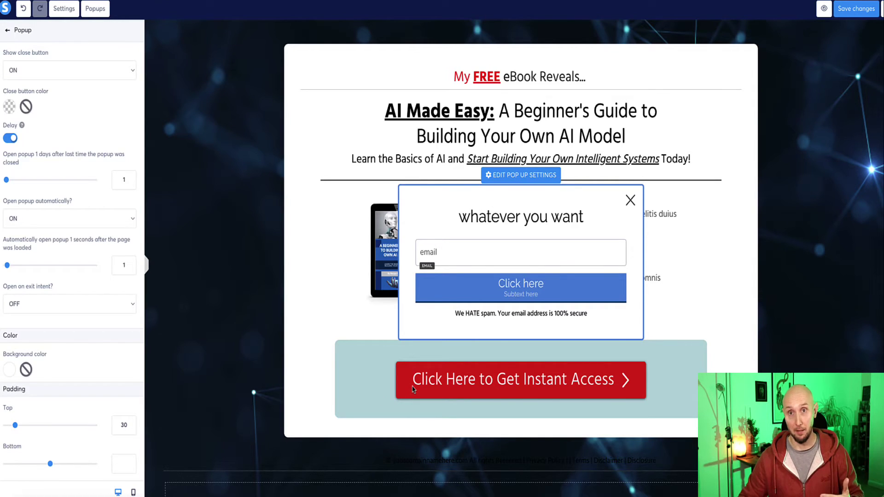
click(128, 217)
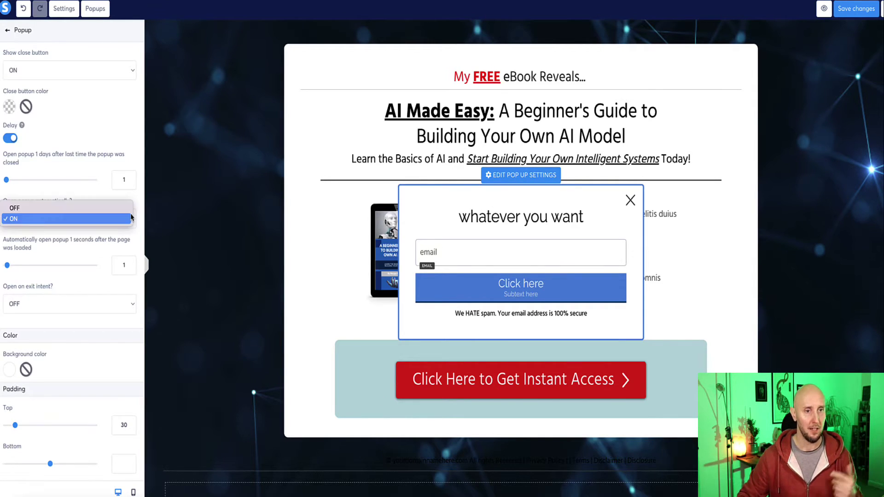
click(118, 206)
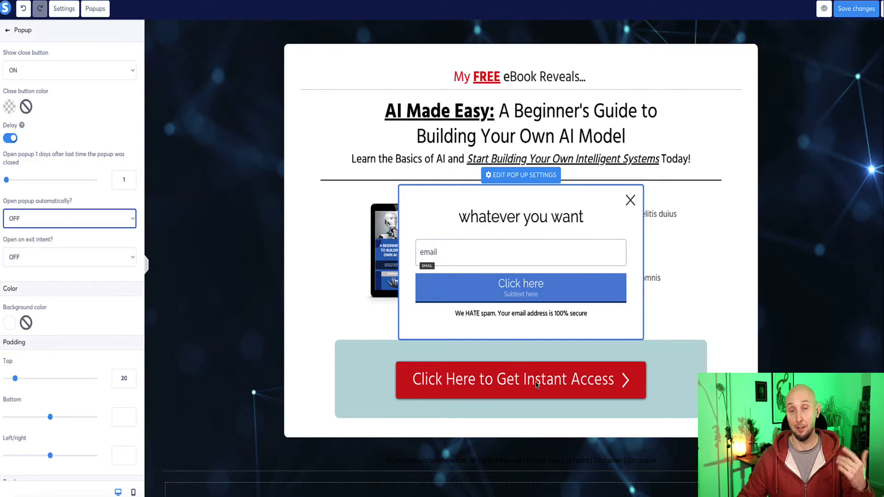
Briefly re-enable automatic opening to try the seconds slider, then switch it off again
click(258, 237)
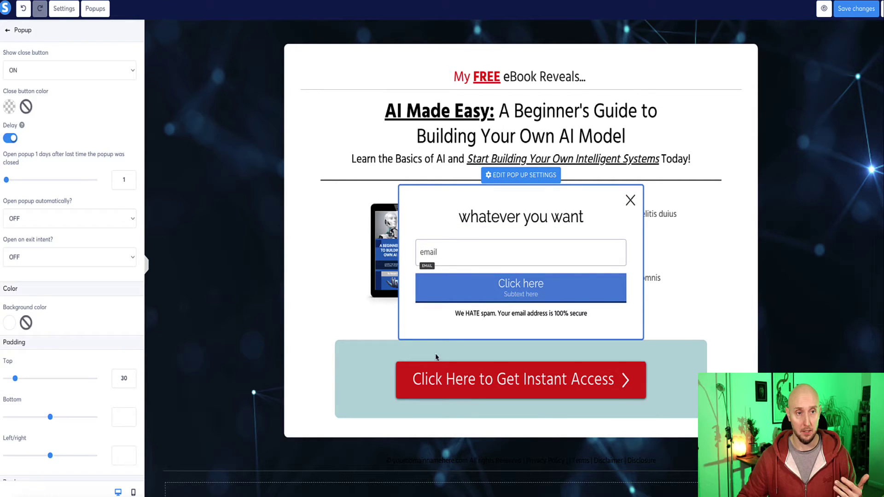
click(132, 217)
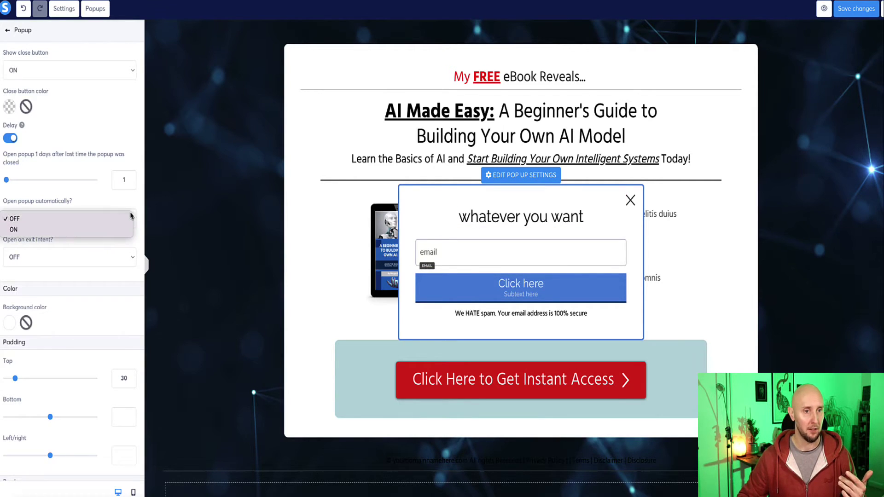
click(92, 229)
mouse_move(7, 266)
mouse_down()
mouse_move(30, 268)
mouse_move(1, 270)
mouse_up()
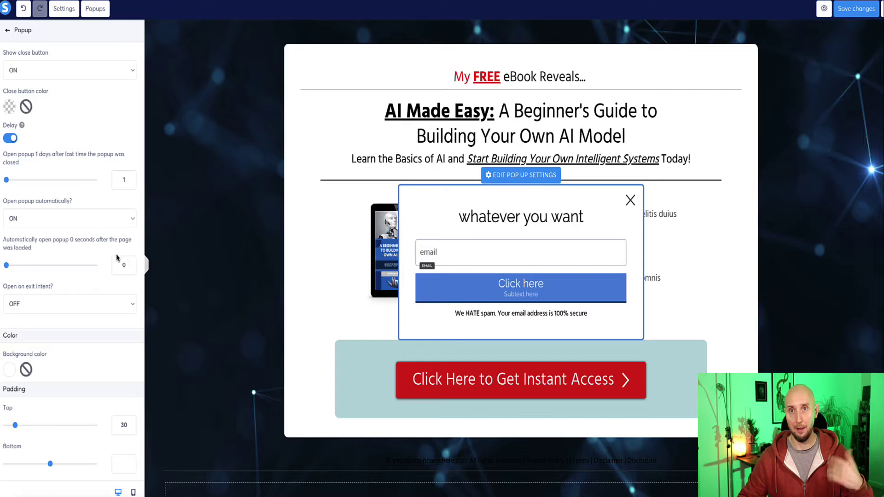
drag(7, 268, 13, 271)
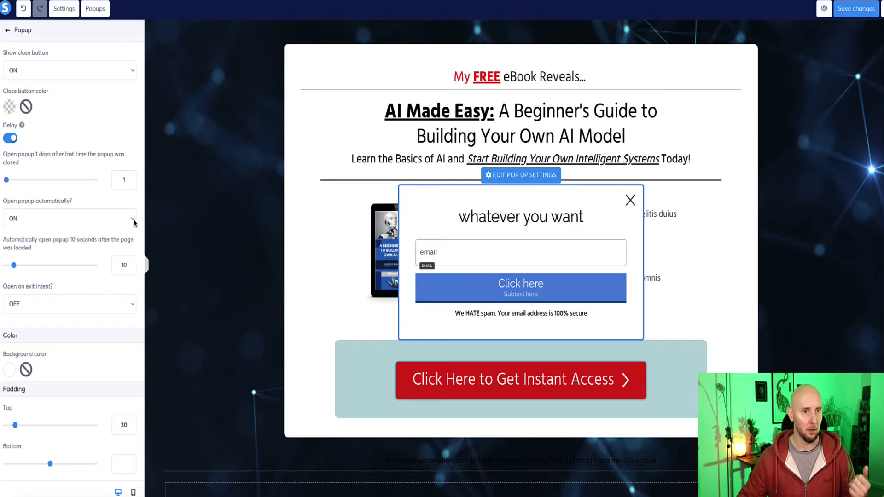
click(117, 218)
click(115, 215)
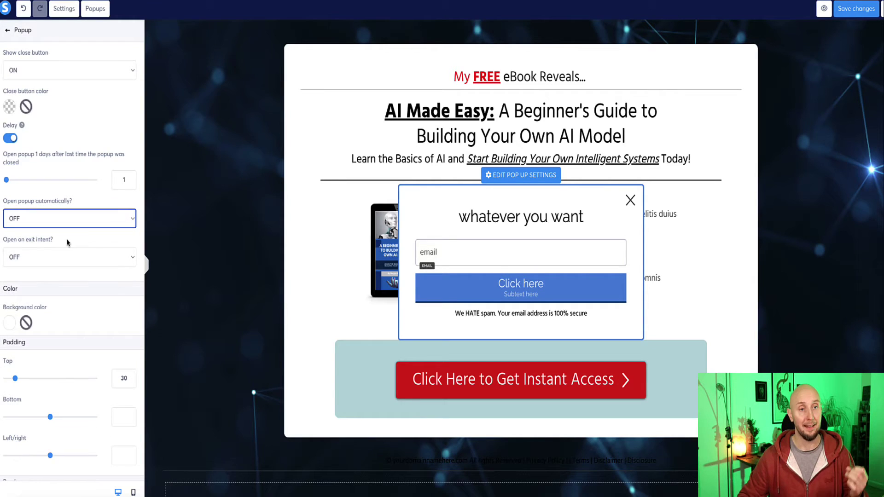
drag(69, 243, 4, 244)
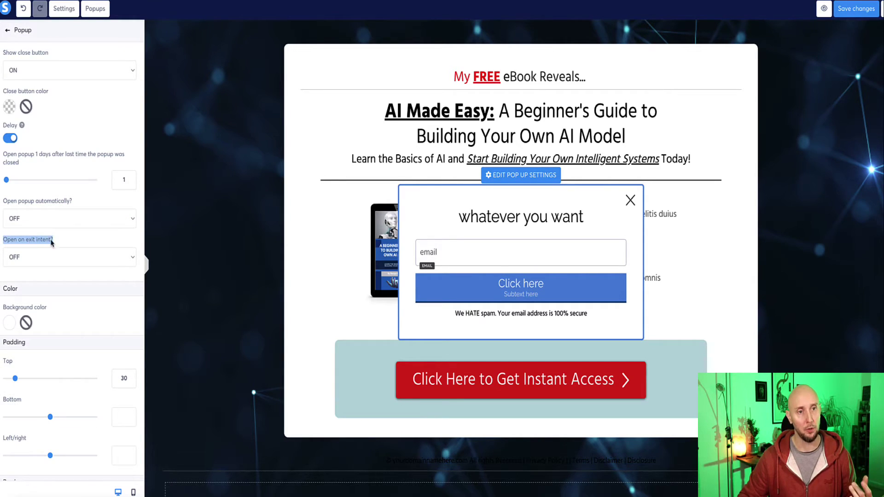
Set 'Open on exit intent?' to ON for the popup
click(66, 240)
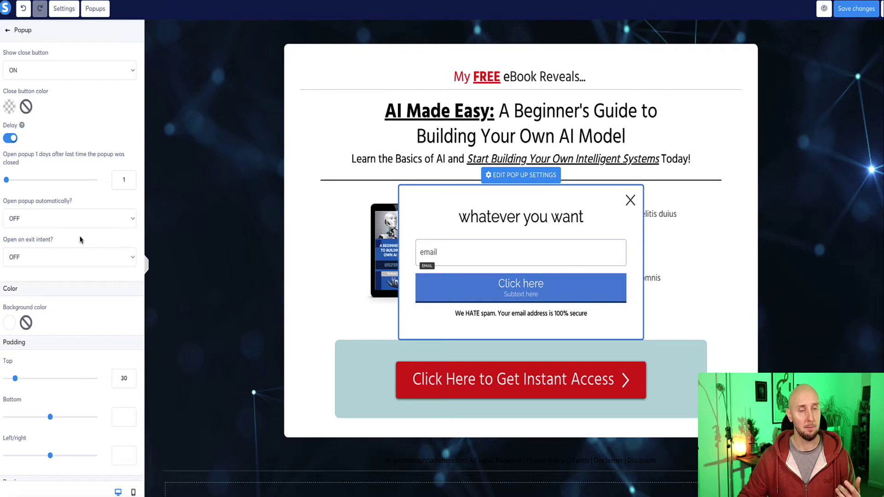
click(99, 260)
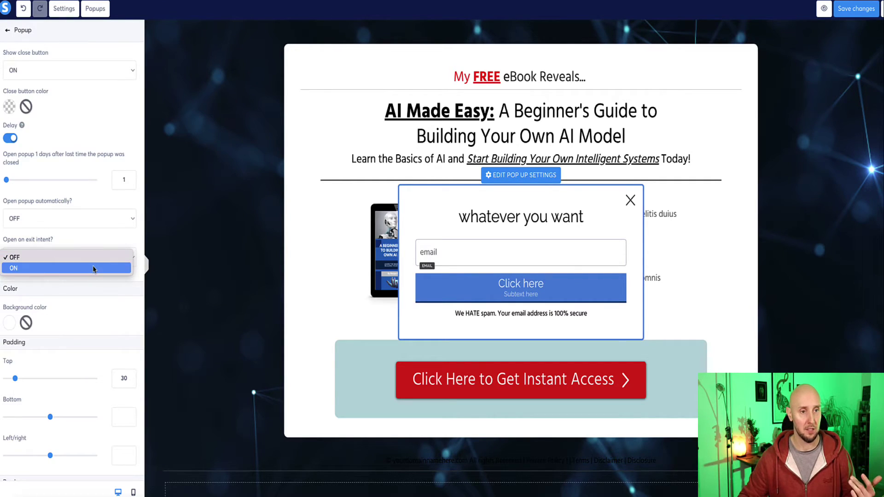
click(94, 267)
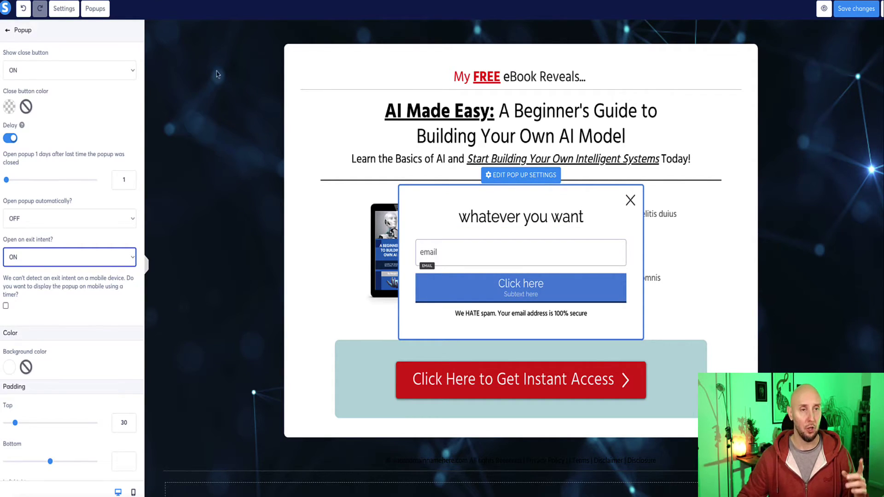
click(253, 81)
click(198, 70)
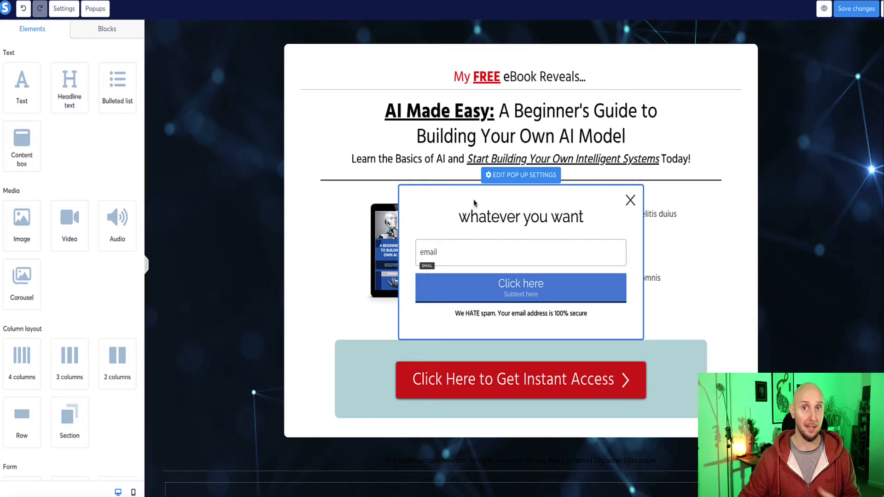
Enable the mobile timer so the popup opens 5 seconds after page load
click(497, 175)
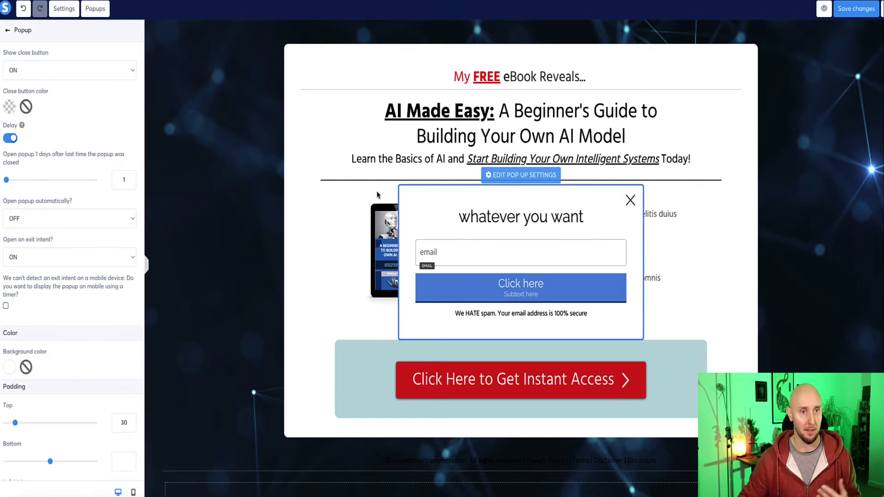
drag(36, 299, 2, 285)
click(22, 286)
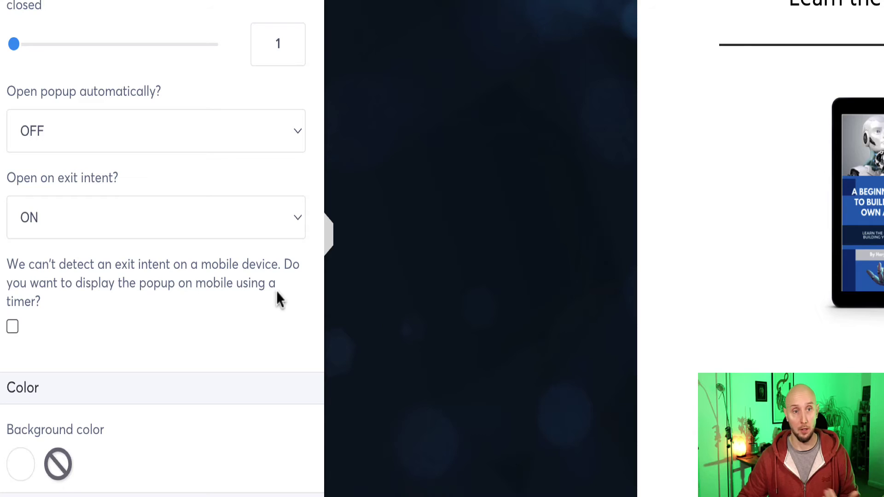
click(12, 327)
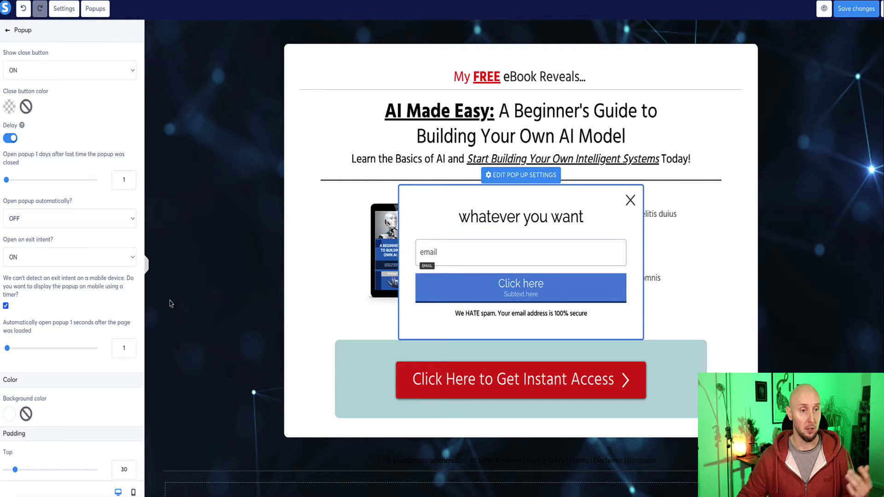
drag(7, 348, 10, 349)
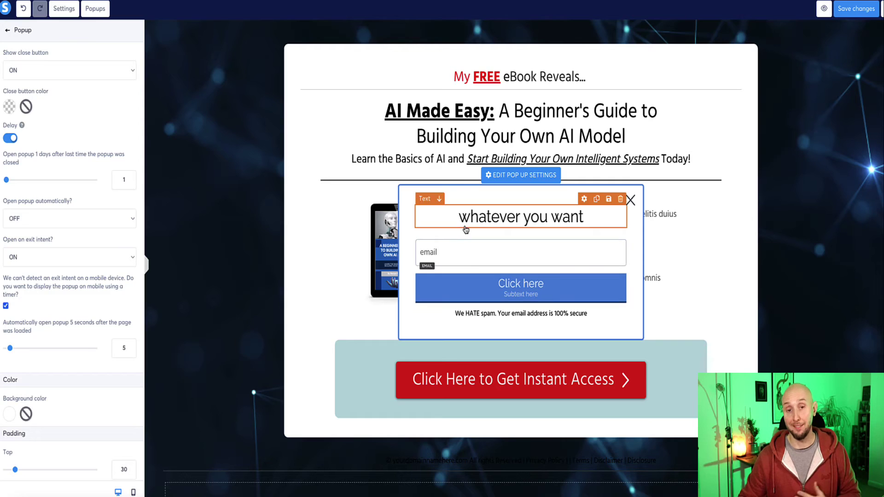
Add a form input above the email field and set its input type to First name
click(446, 252)
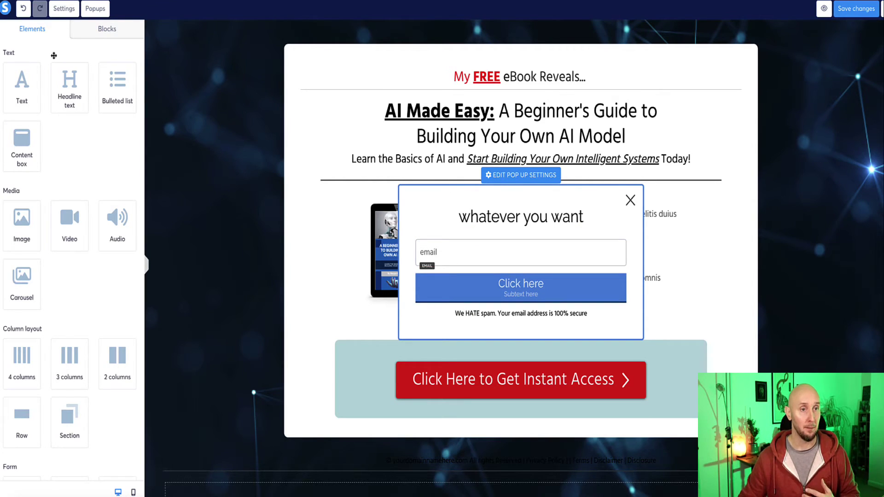
scroll(63, 70, down, 1)
scroll(63, 70, down, 5)
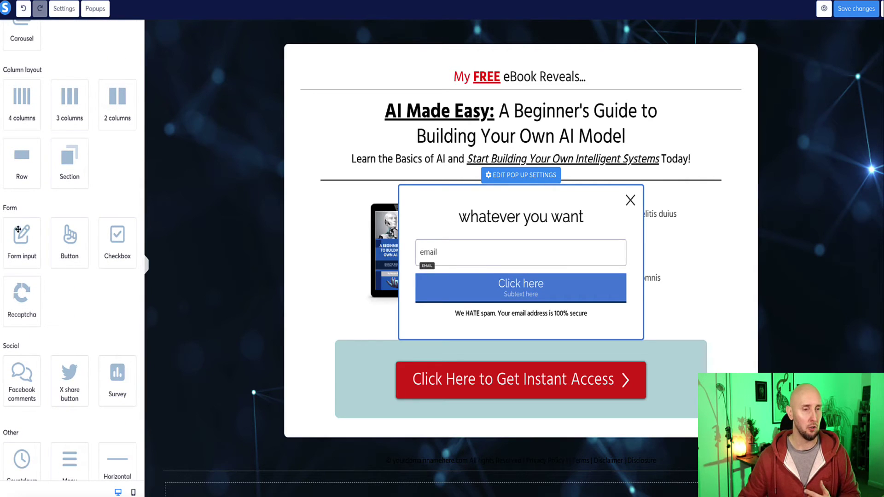
drag(17, 233, 454, 229)
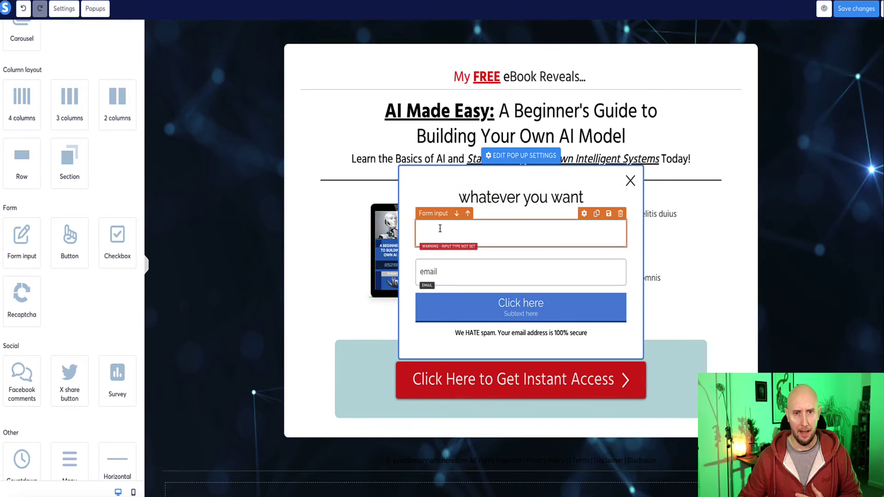
click(584, 215)
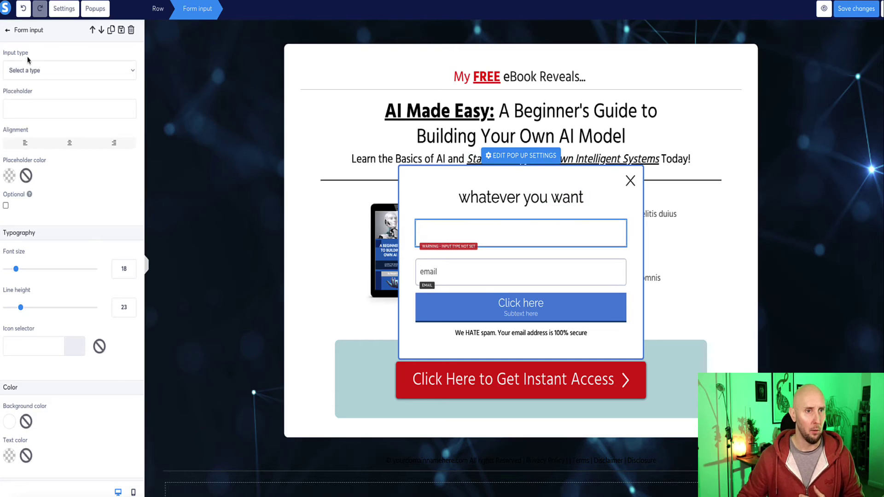
drag(29, 53, 3, 54)
click(43, 70)
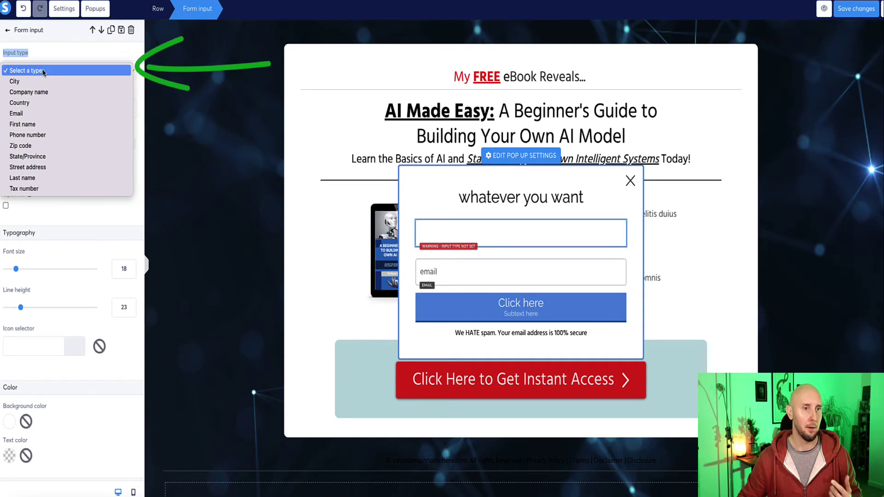
click(36, 125)
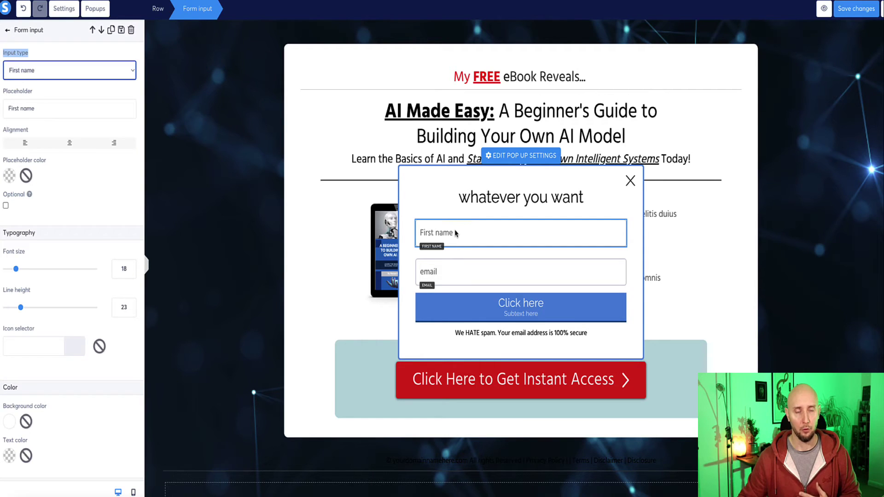
Keep the Click here button's click action set to Submit form
click(444, 272)
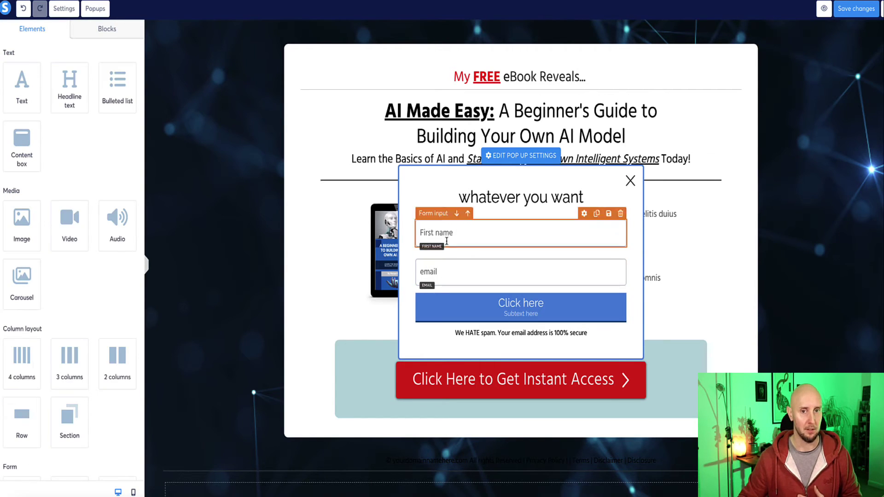
click(550, 305)
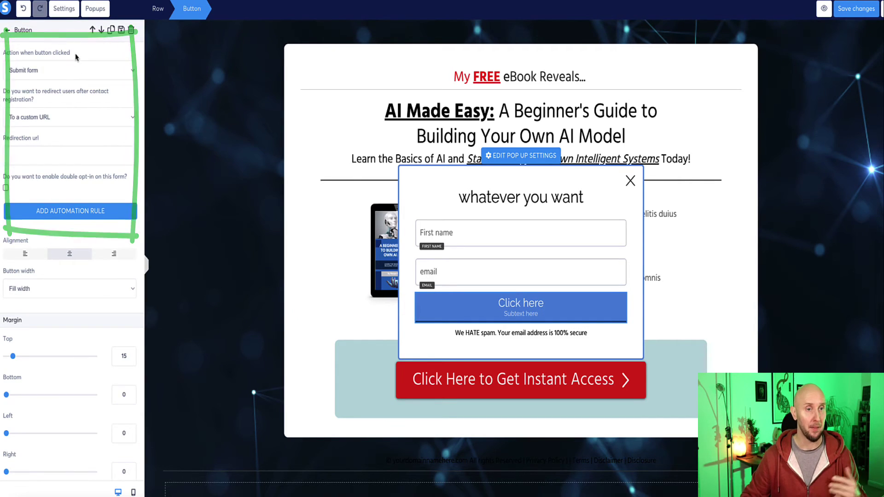
drag(73, 54, 3, 53)
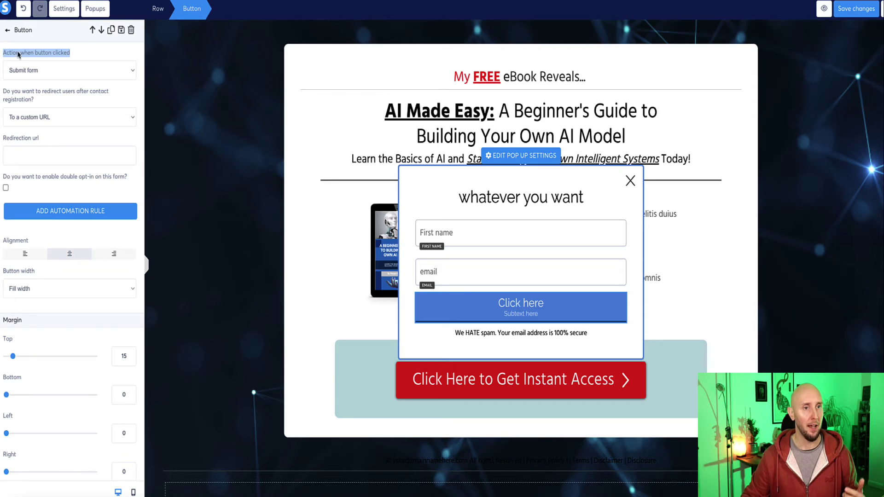
click(77, 52)
click(102, 72)
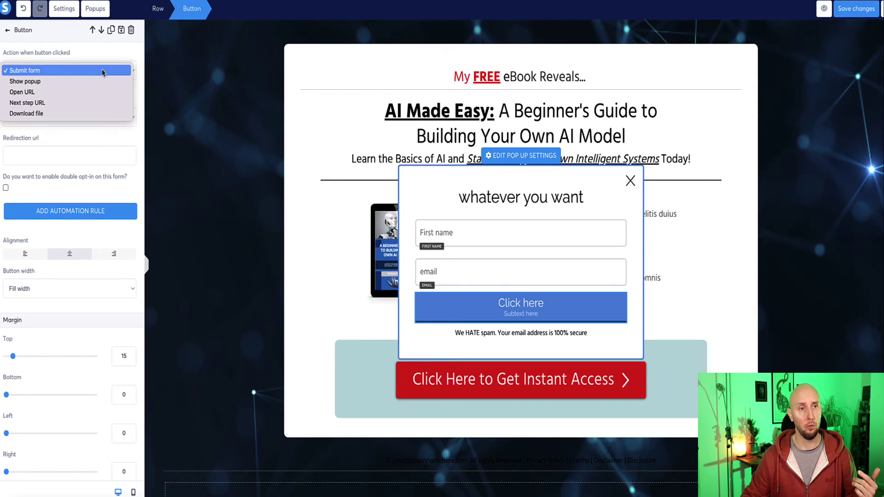
click(67, 68)
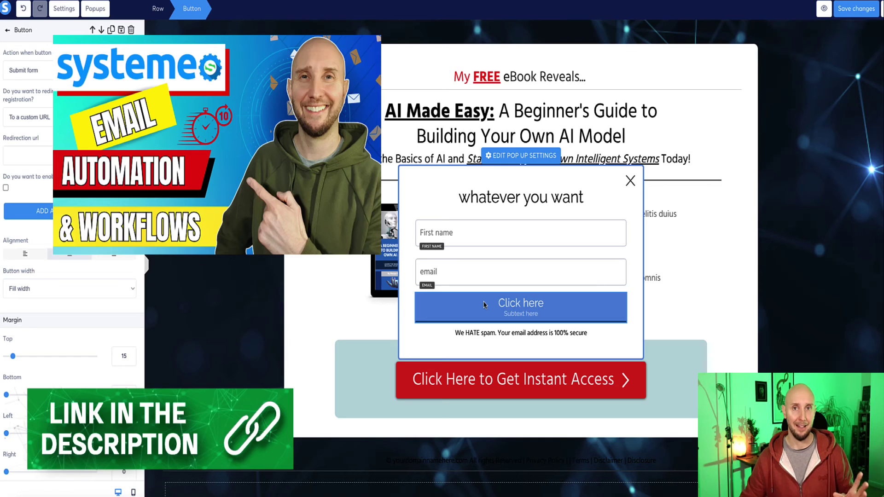
drag(34, 100, 3, 98)
click(43, 102)
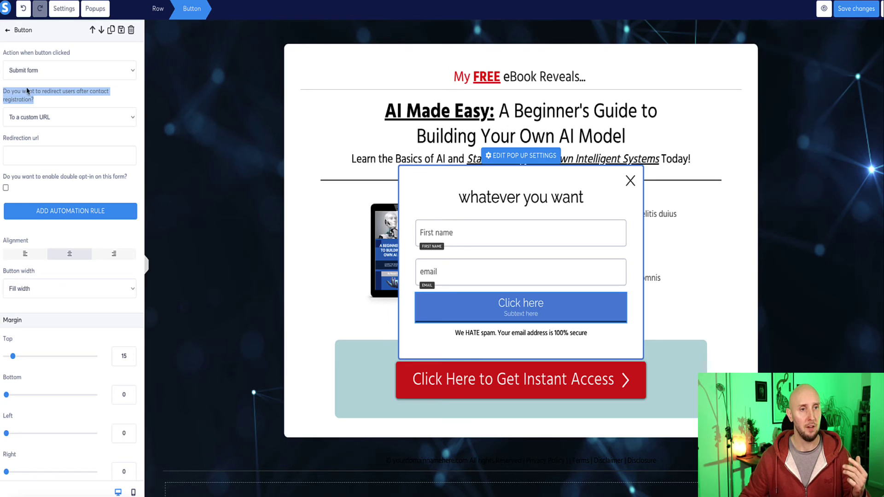
click(42, 91)
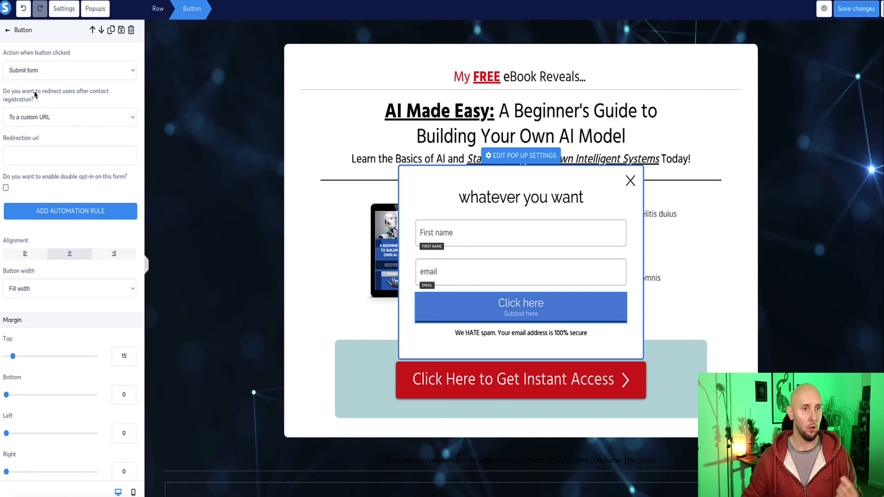
click(127, 118)
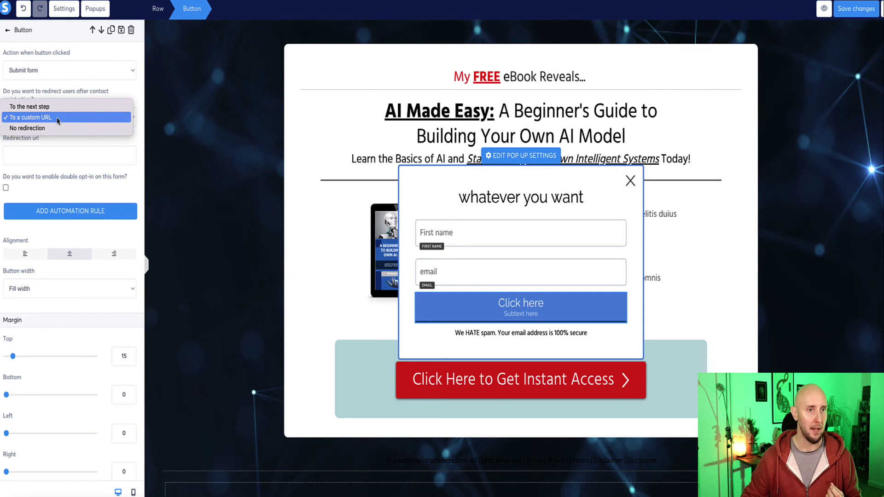
click(48, 107)
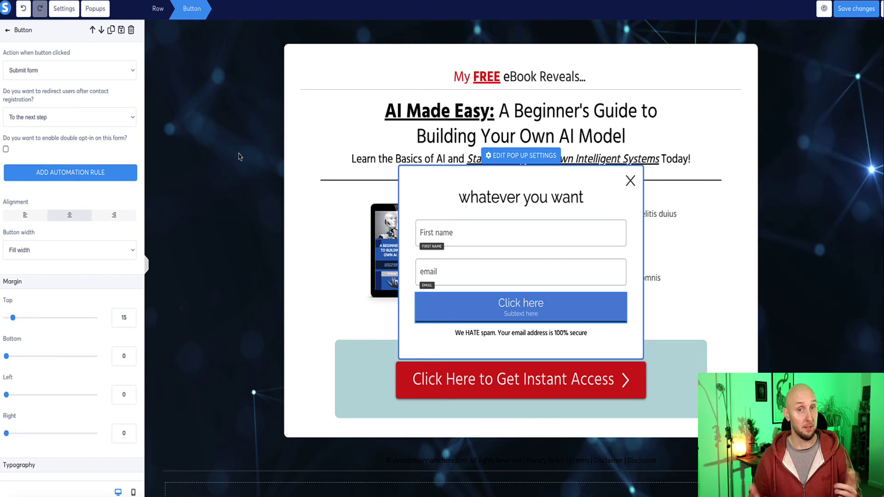
click(101, 118)
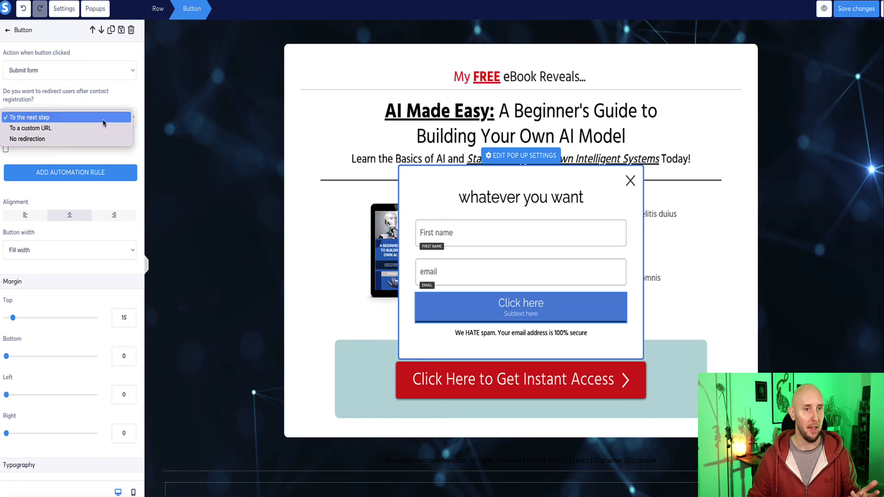
click(43, 129)
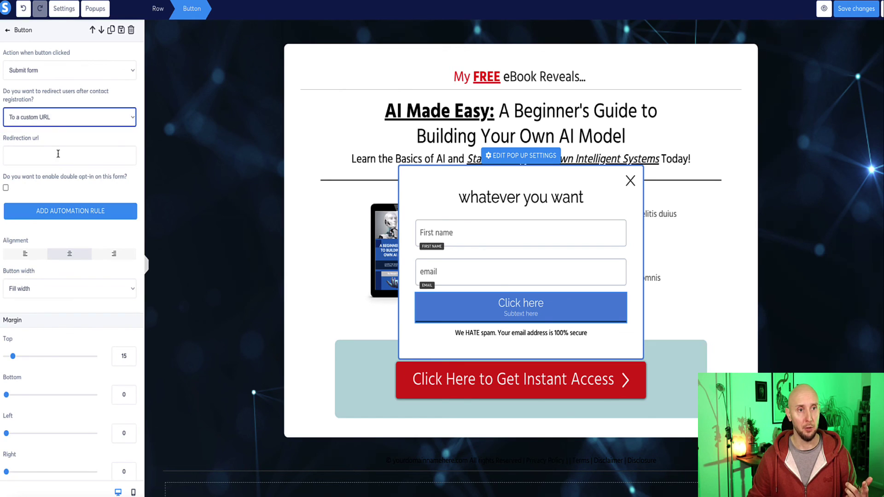
click(48, 155)
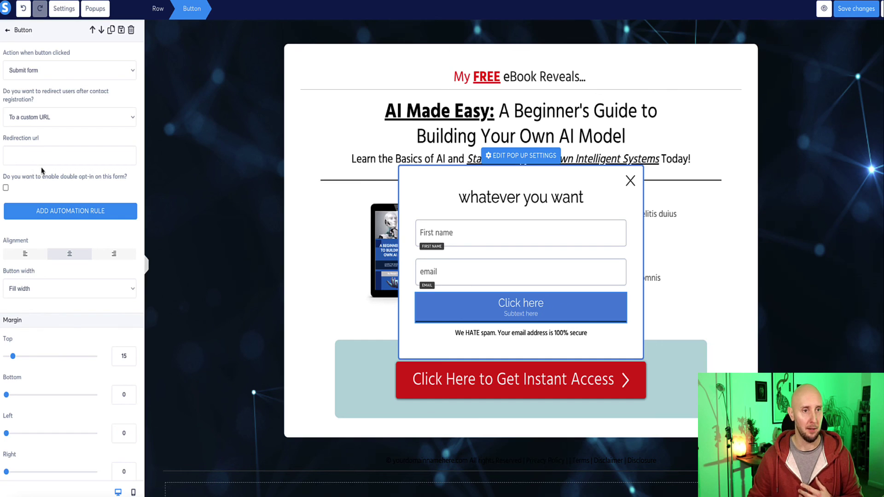